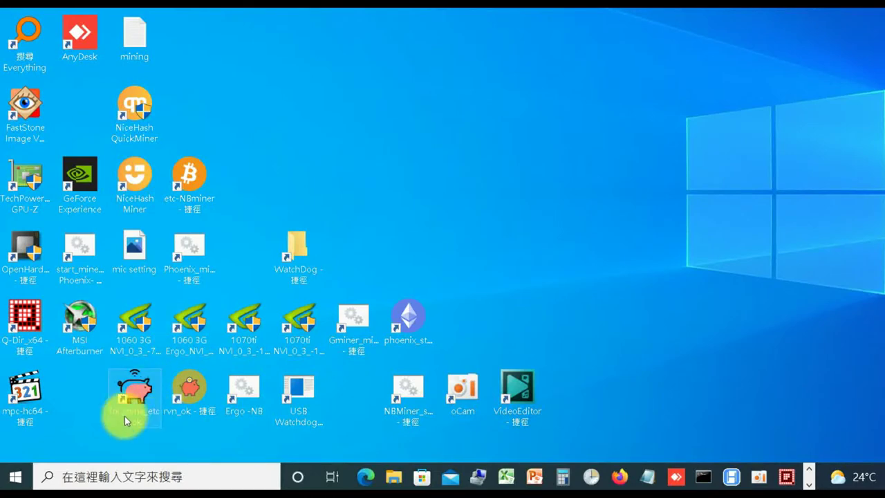
# Step: Open the Windows Update page under Update & Security (更新與安全性) in Windows Settings
pyautogui.click(17, 477)
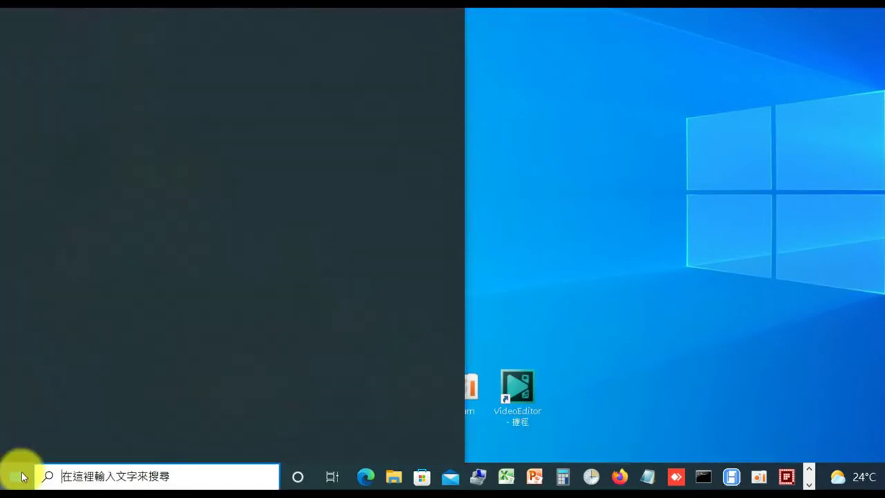
pyautogui.click(19, 412)
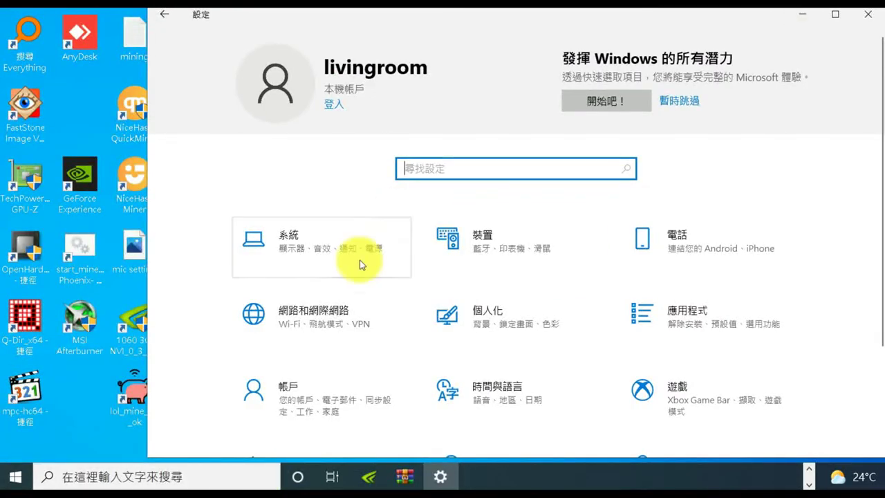
pyautogui.scroll(-3, 387, 228)
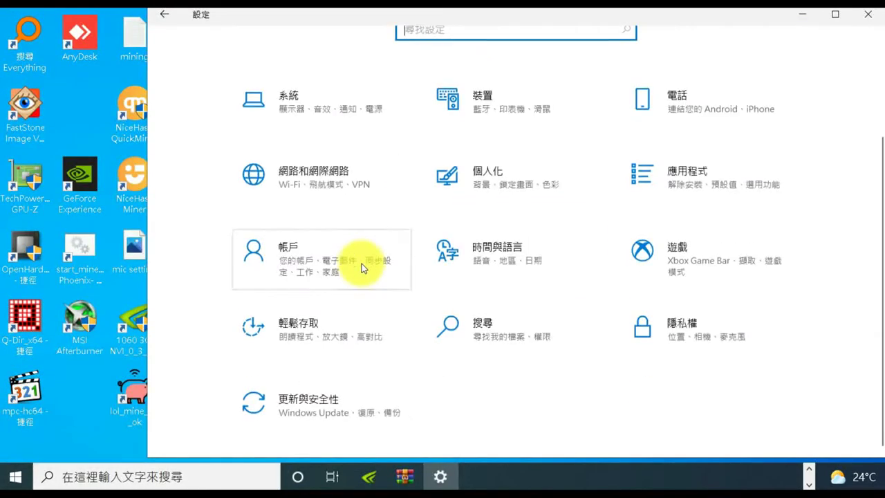
pyautogui.click(304, 405)
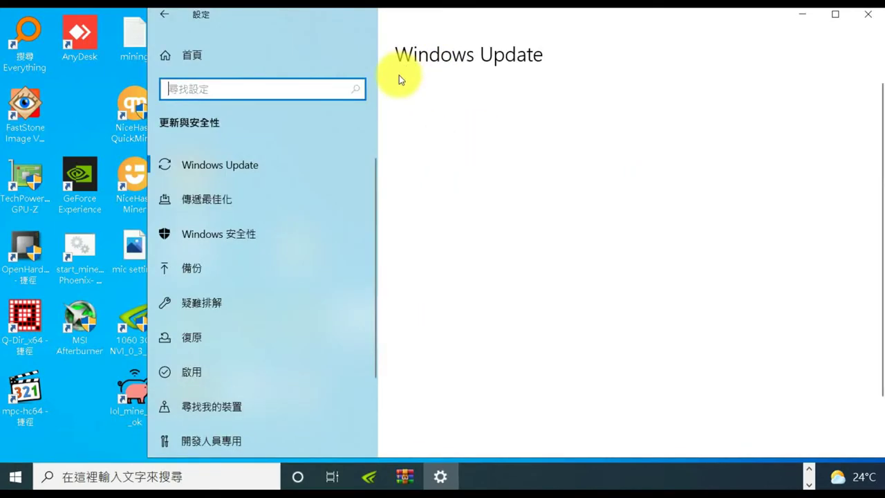
# Step: Open the advanced Windows Update options (進階選項) and check which dates are offered for pausing updates
pyautogui.scroll(-3, 467, 169)
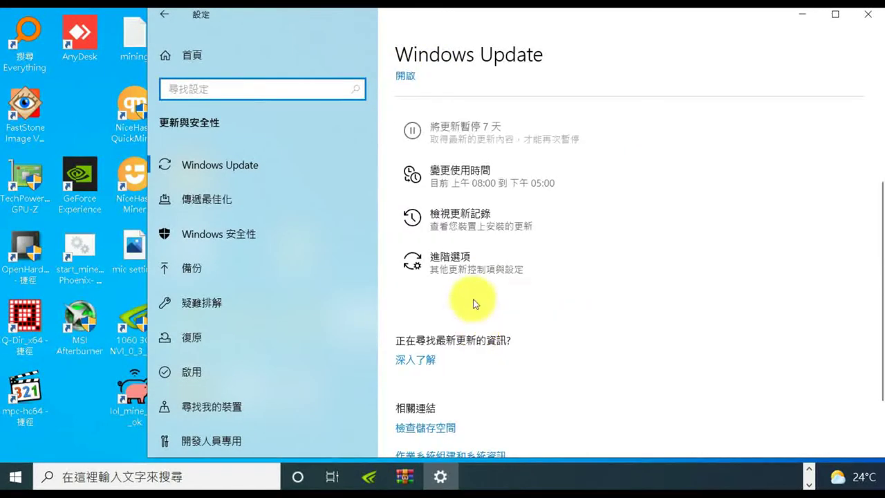
pyautogui.click(475, 263)
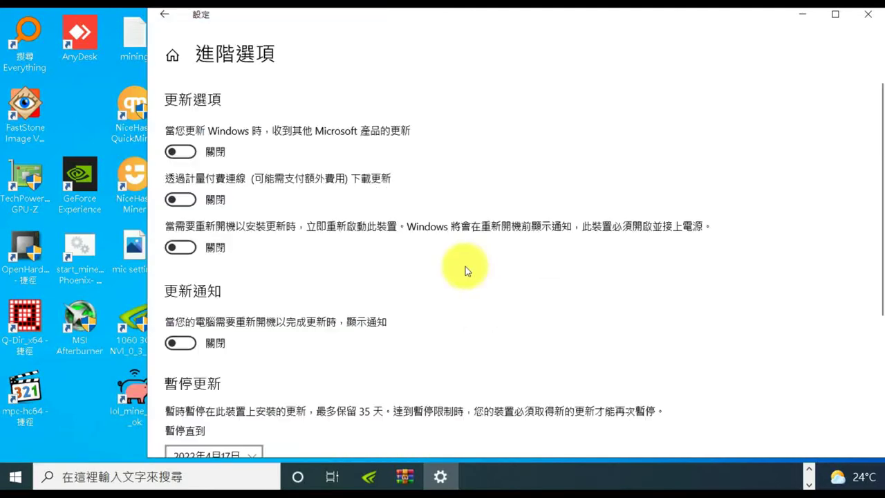
pyautogui.scroll(-3, 272, 210)
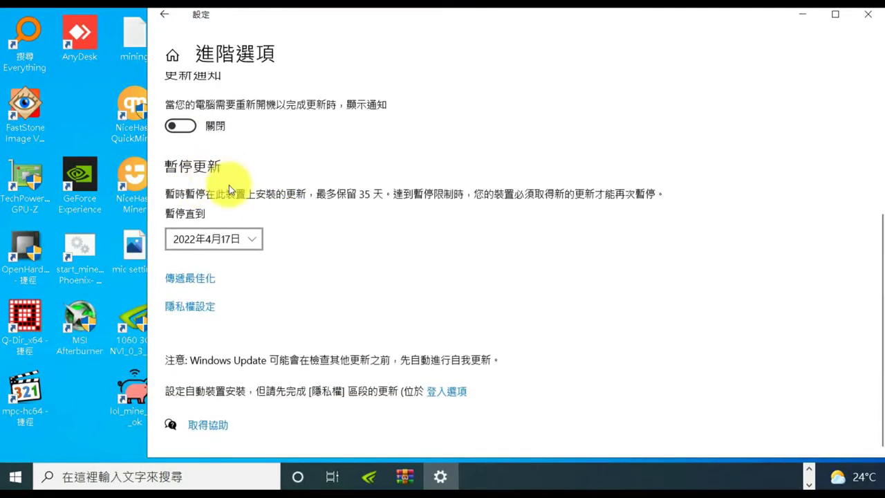
pyautogui.click(253, 238)
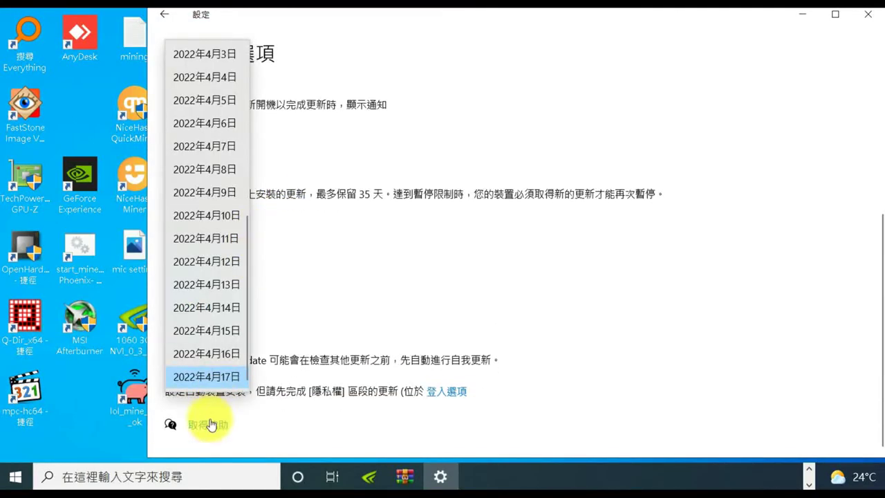
pyautogui.click(421, 311)
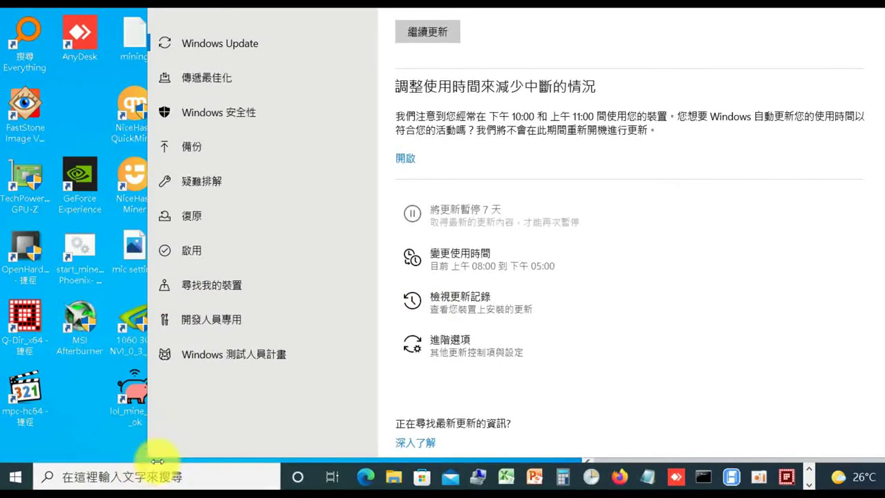
# Step: Search Windows for 工作排程器 and open Task Scheduler
pyautogui.click(67, 471)
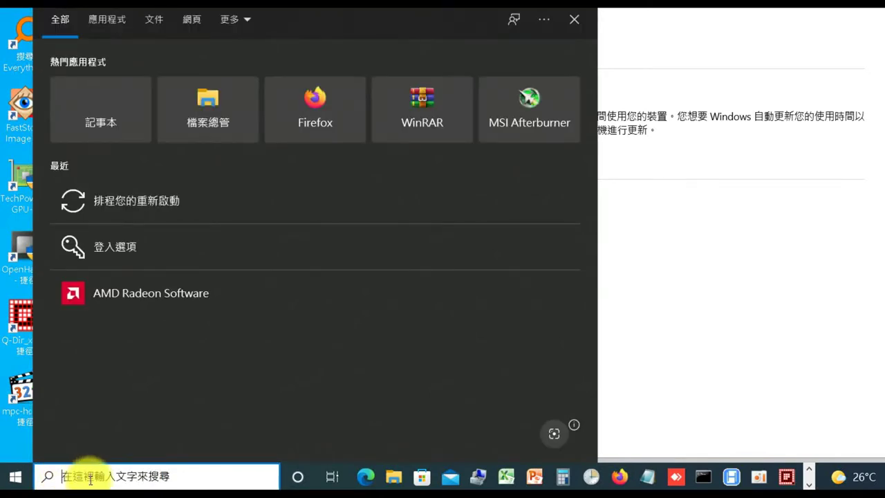
pyautogui.write('工作排程器')
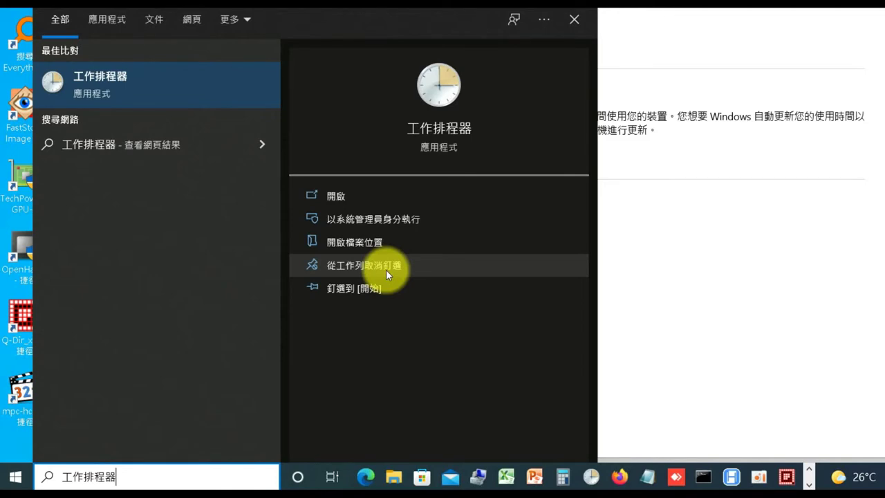
pyautogui.click(630, 409)
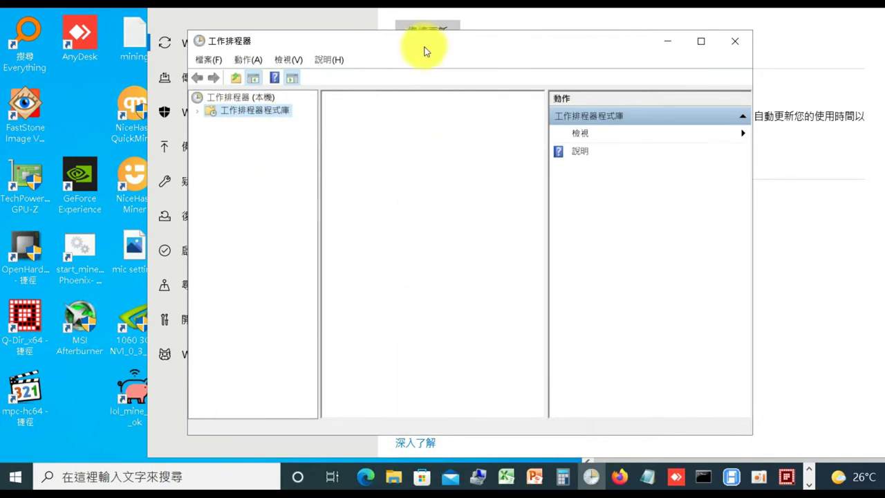
pyautogui.moveTo(437, 40); pyautogui.dragTo(421, 38)
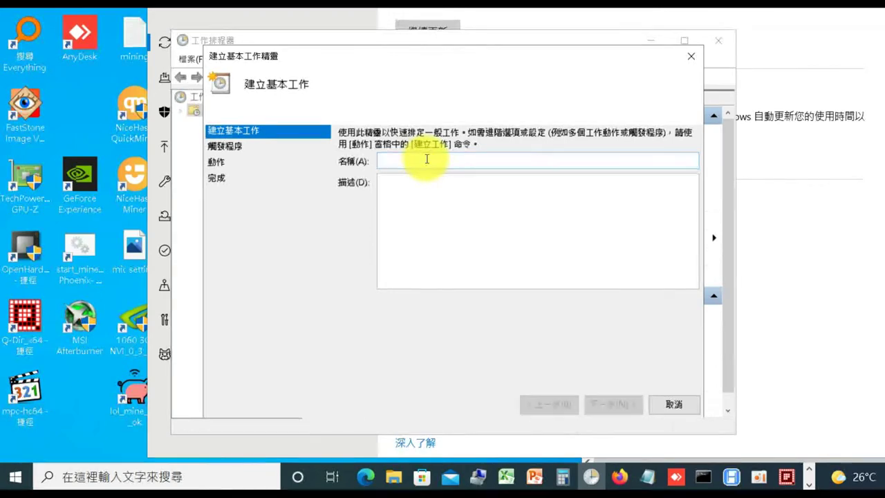
# Step: Create a basic task named 每天7點關機 and continue to its trigger settings
pyautogui.write('c')
pyautogui.press('BackSpace')
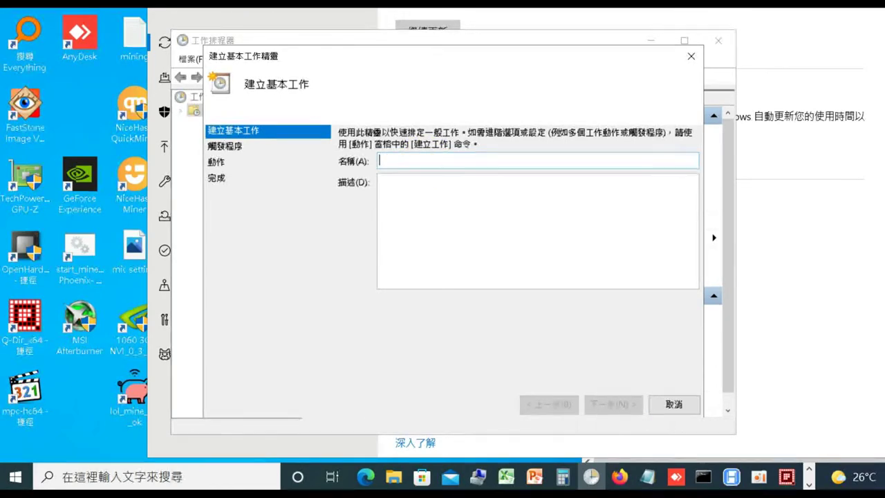
pyautogui.write('毒')
pyautogui.write('天')
pyautogui.write('7點')
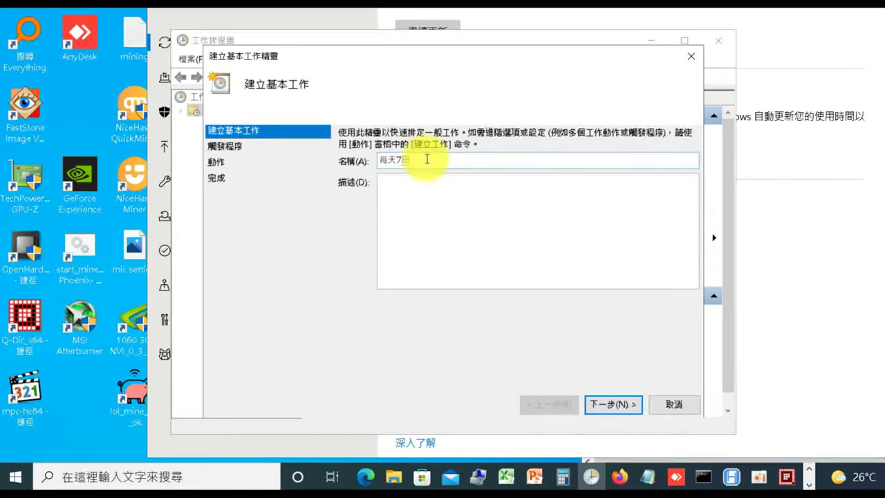
pyautogui.write('關機')
pyautogui.click(596, 408)
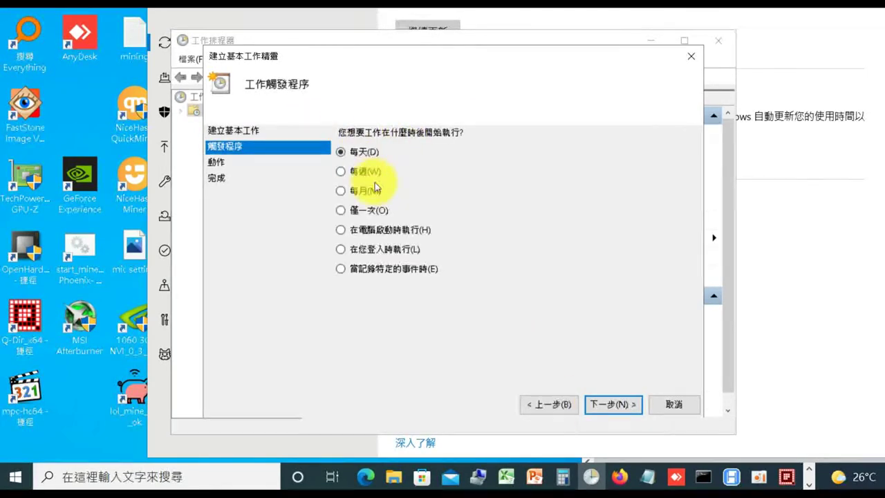
# Step: Give the task a daily trigger that starts on 2022/3/20 at 07:00 AM and recurs every 1 day
pyautogui.click(613, 406)
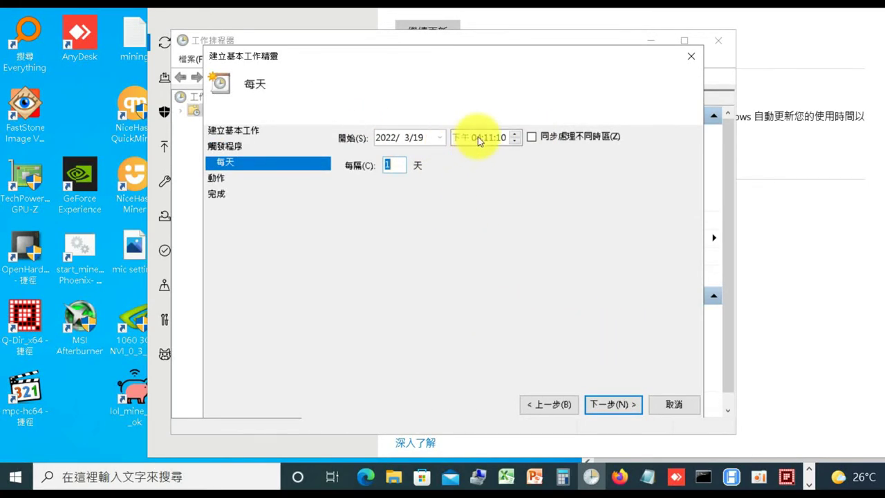
pyautogui.click(436, 137)
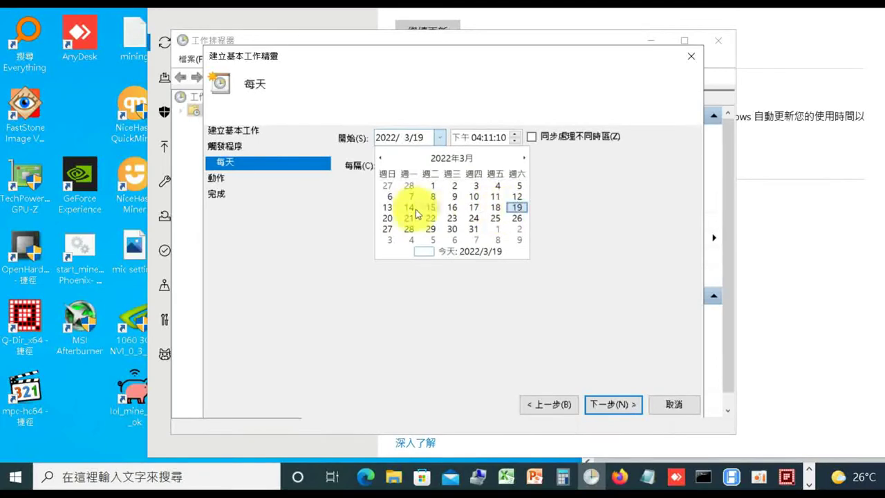
pyautogui.click(387, 219)
pyautogui.click(488, 137)
pyautogui.click(474, 140)
pyautogui.click(514, 138)
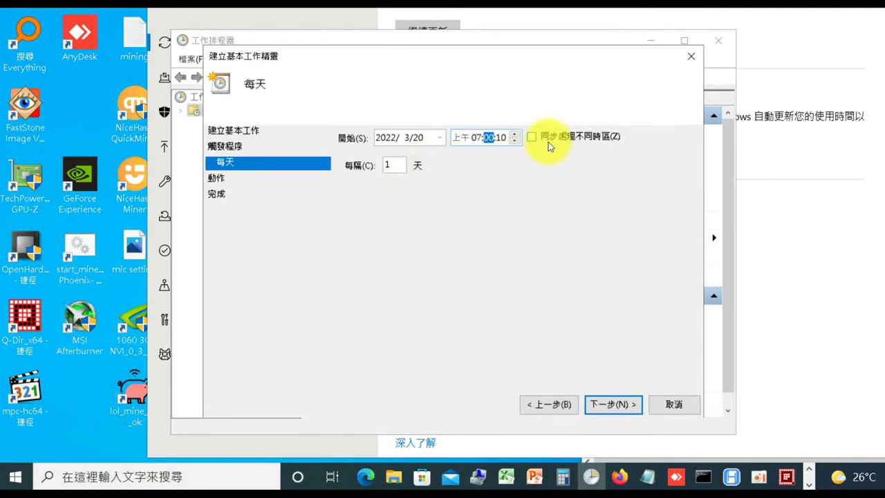
pyautogui.click(617, 404)
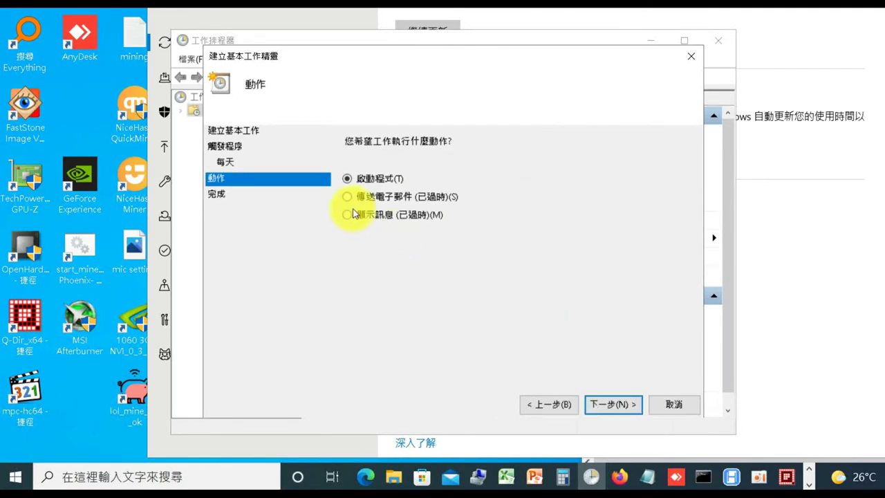
# Step: Set the task's action to start shutdown.exe with the argument /s, and finish creating the task
pyautogui.click(606, 407)
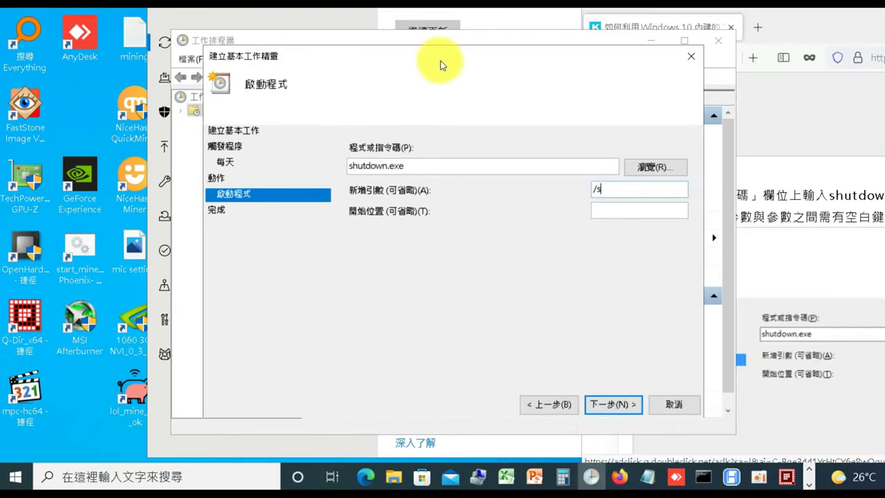
pyautogui.moveTo(392, 166); pyautogui.dragTo(420, 165)
pyautogui.click(349, 167)
pyautogui.click(380, 169)
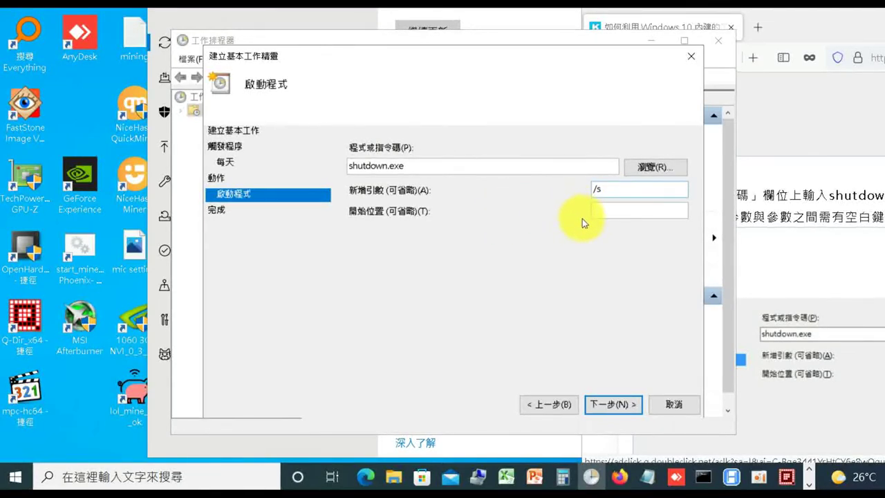
pyautogui.click(611, 404)
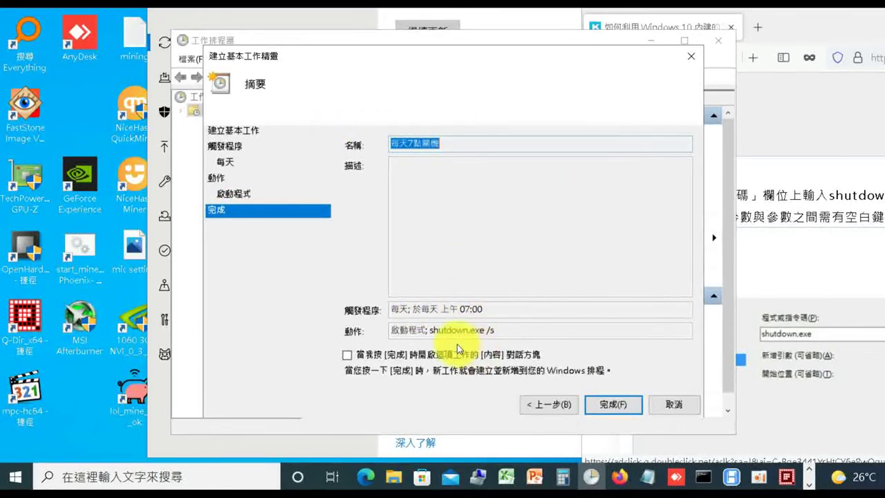
pyautogui.click(606, 412)
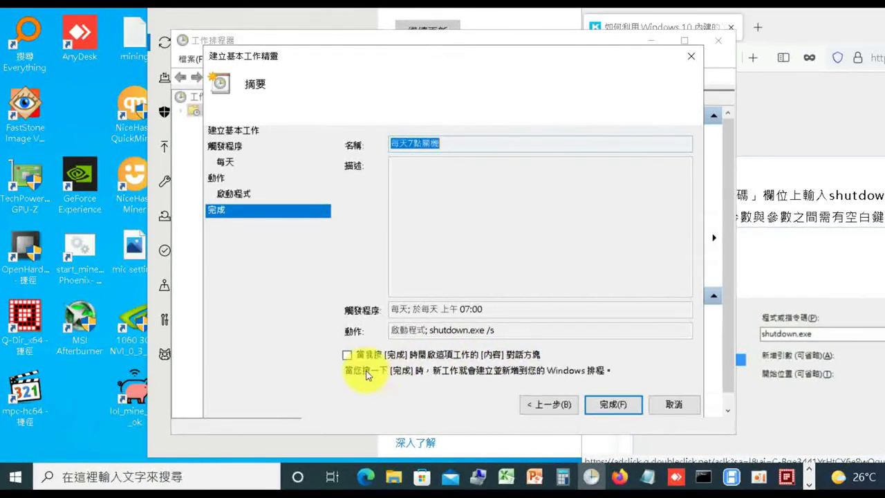
pyautogui.click(614, 395)
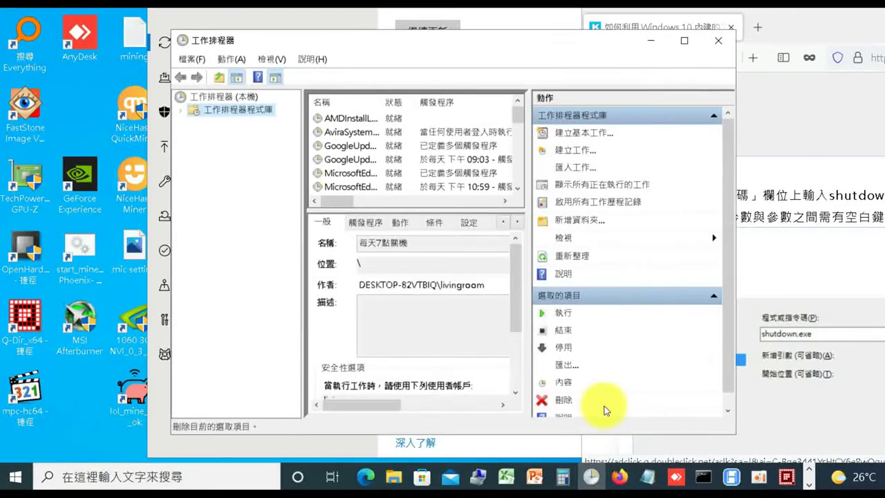
# Step: Sort the task list by name and widen the name column slightly
pyautogui.click(347, 109)
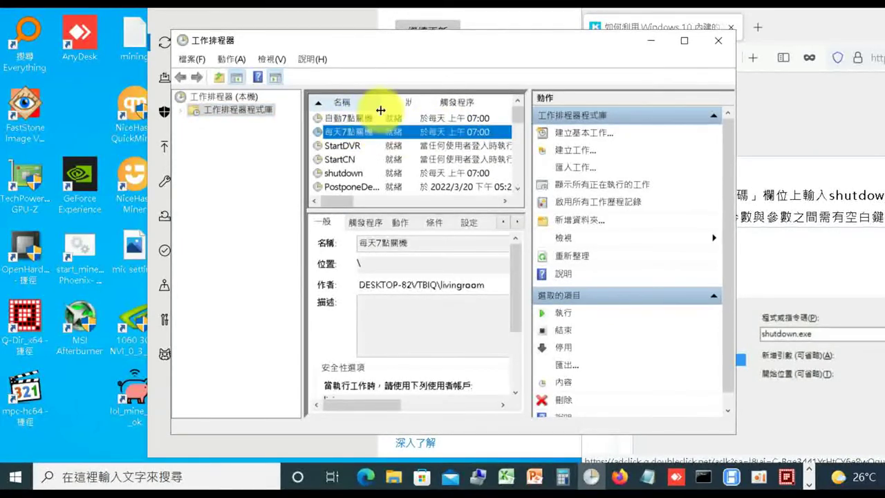
pyautogui.moveTo(383, 101); pyautogui.dragTo(399, 102)
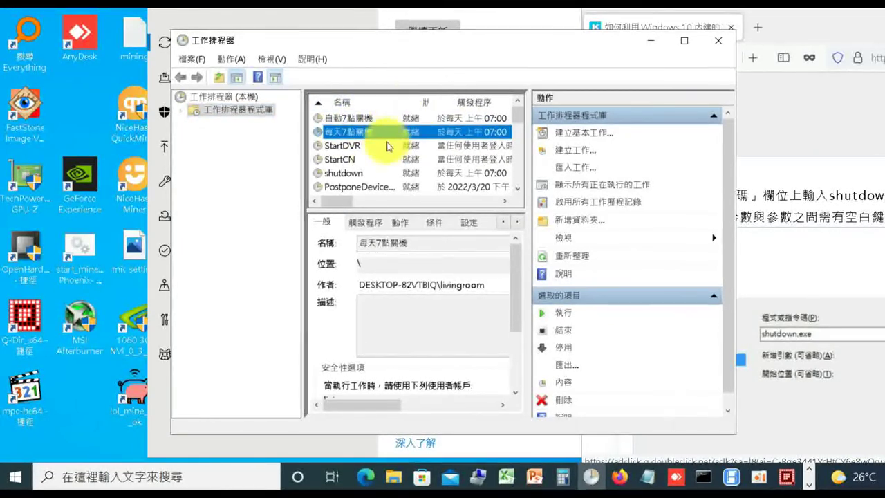
# Step: Examine the general properties, conditions and triggers of the existing task 自動7點關機
pyautogui.click(354, 117)
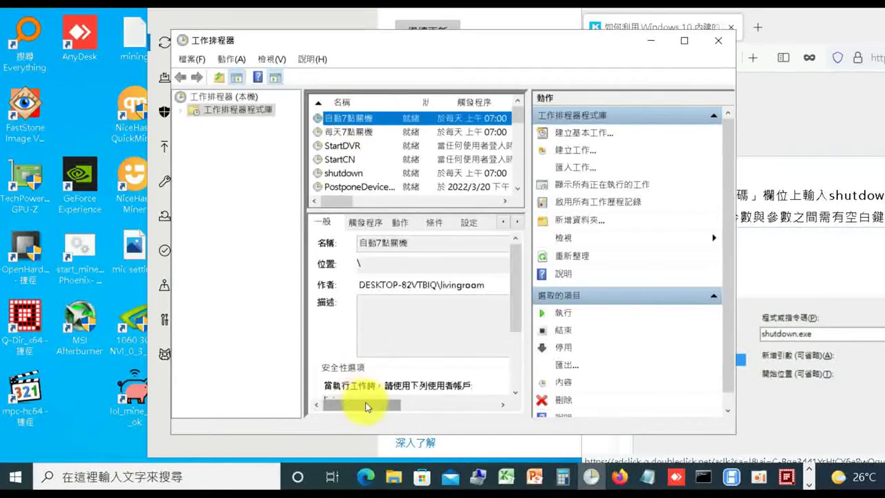
pyautogui.moveTo(367, 407); pyautogui.dragTo(452, 407)
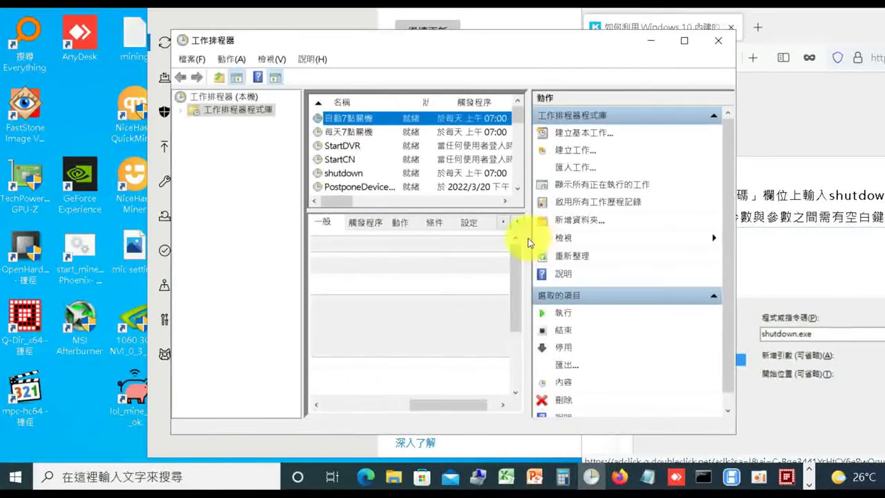
pyautogui.moveTo(450, 405); pyautogui.dragTo(311, 409)
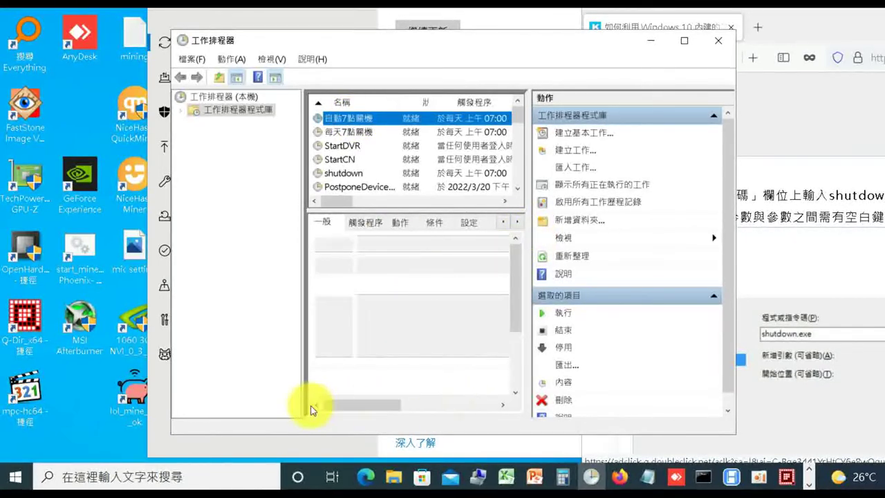
pyautogui.click(433, 223)
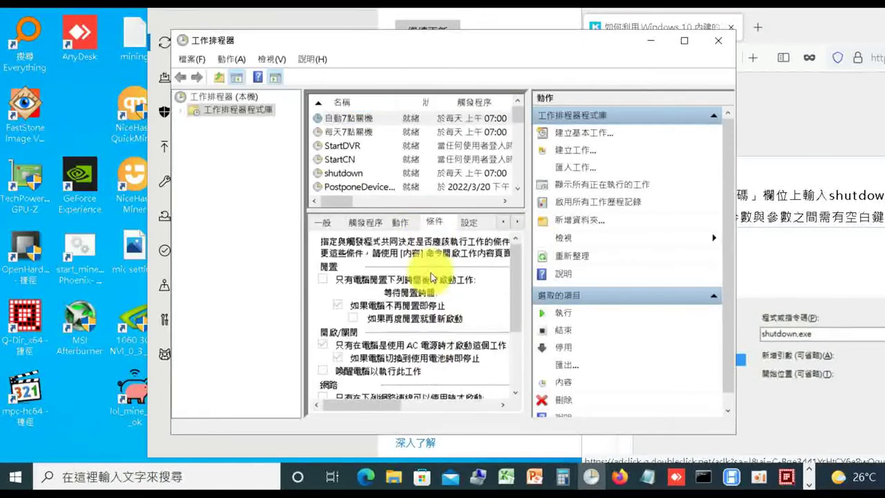
pyautogui.click(372, 222)
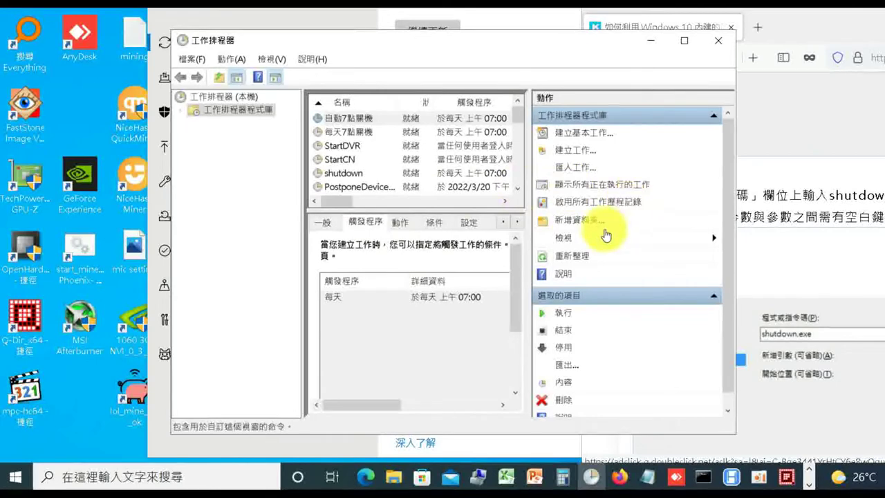
pyautogui.click(315, 113)
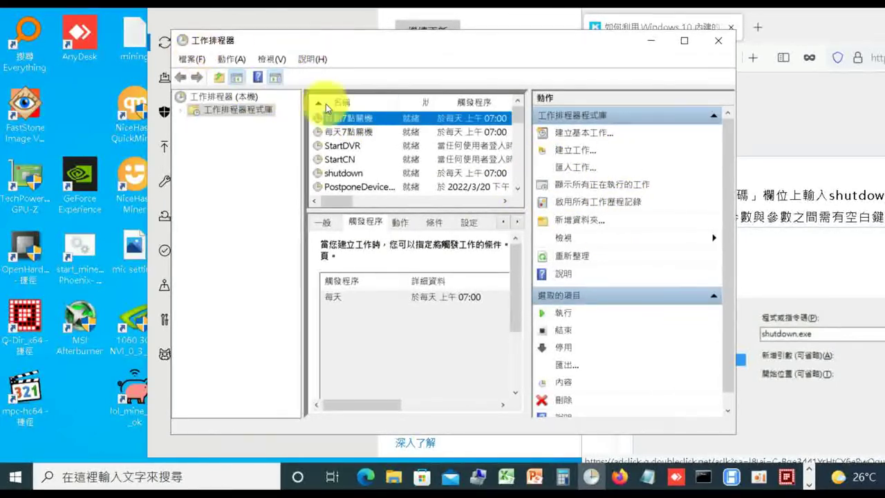
pyautogui.click(349, 104)
pyautogui.click(347, 104)
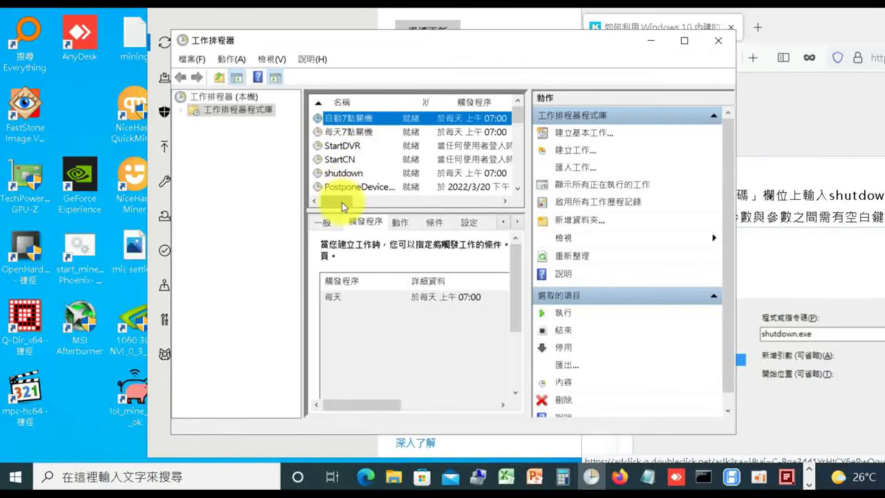
pyautogui.moveTo(336, 200)
pyautogui.mouseDown()
pyautogui.moveTo(377, 206)
pyautogui.moveTo(336, 201)
pyautogui.mouseUp()
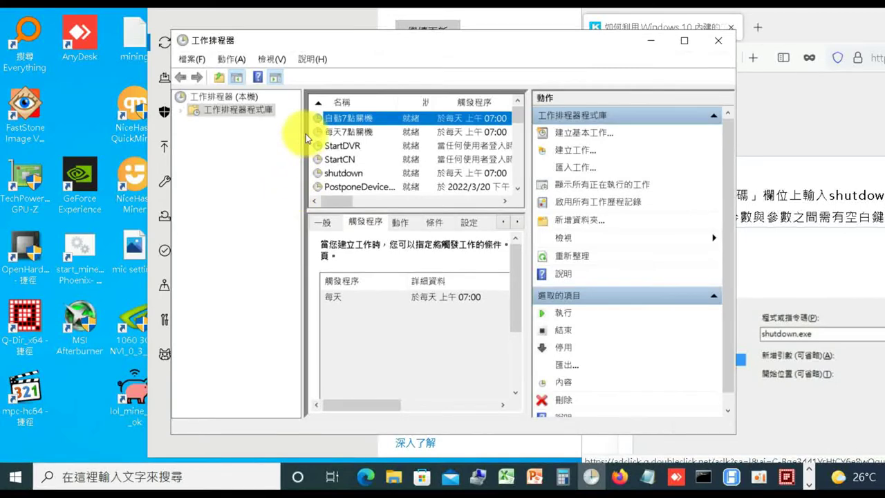
# Step: Review the trigger and action in the properties of the task 自動7點關機, and close them without changes
pyautogui.doubleClick(345, 120)
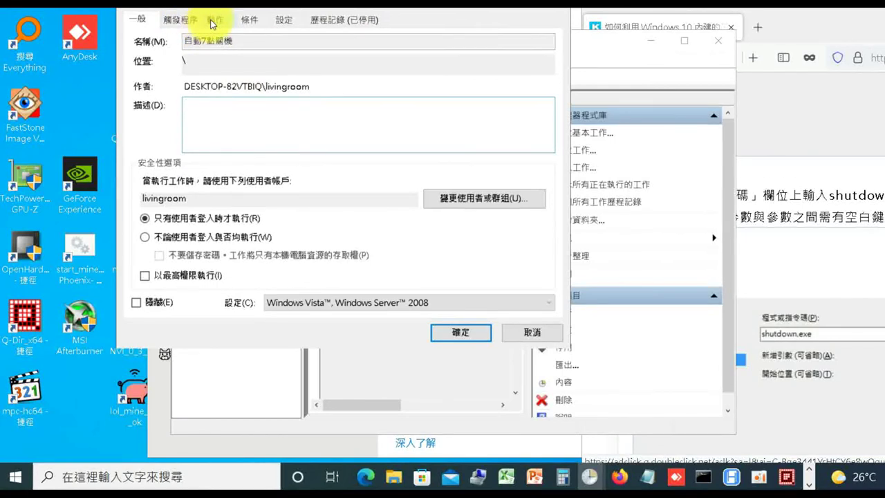
pyautogui.click(171, 20)
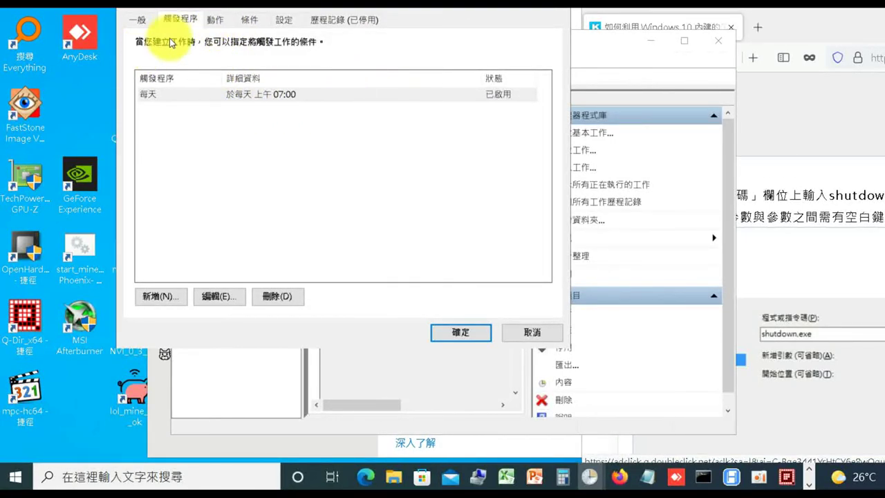
pyautogui.click(213, 19)
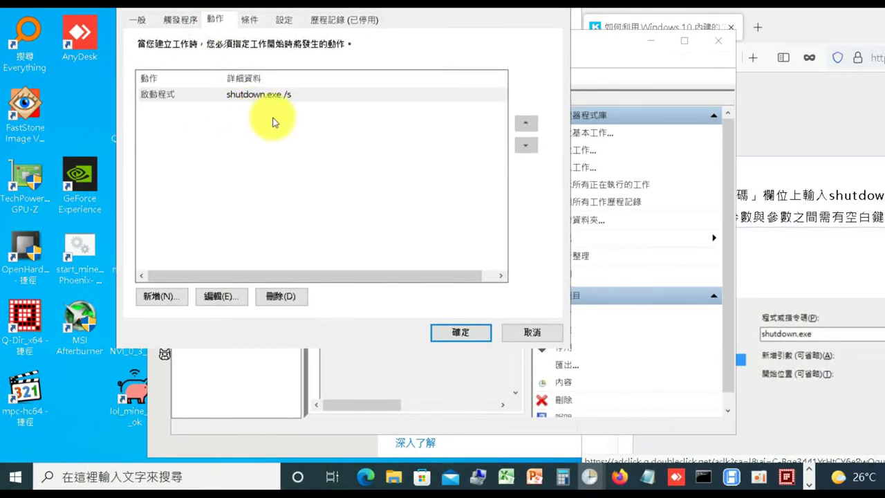
pyautogui.click(534, 335)
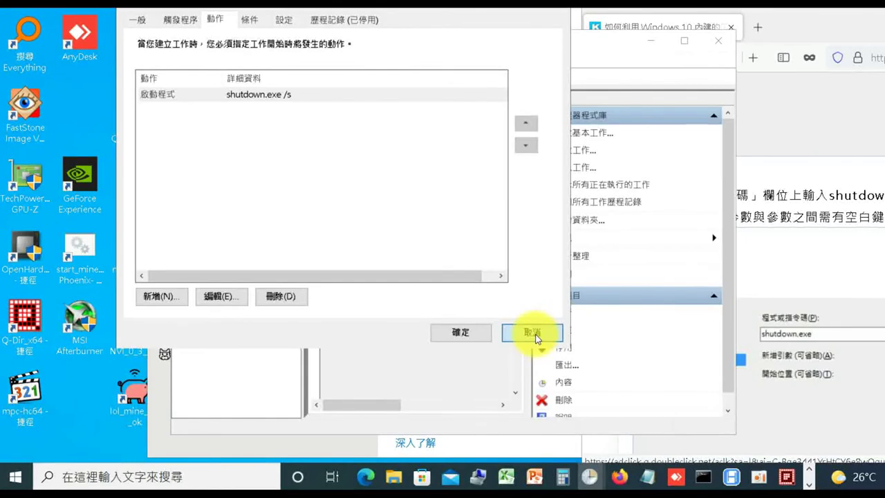
# Step: Review the trigger and action in the properties of the task 每天7點關機, and close them without changes
pyautogui.click(349, 133)
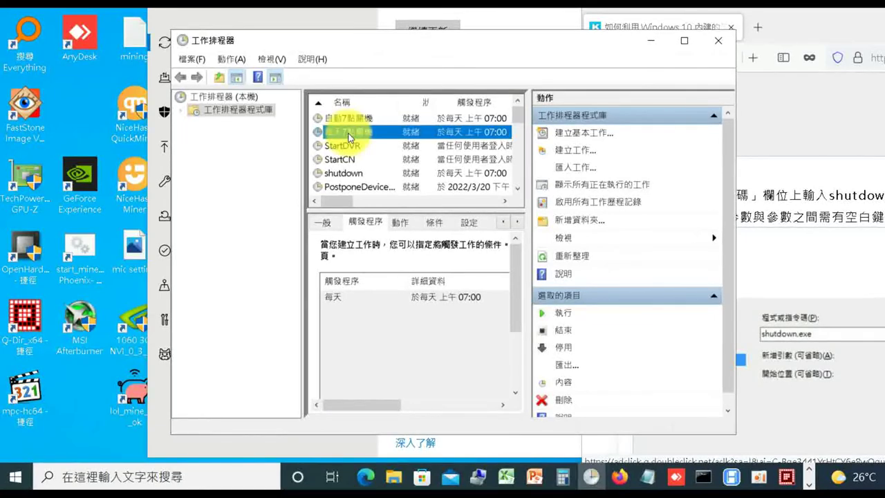
pyautogui.doubleClick(349, 133)
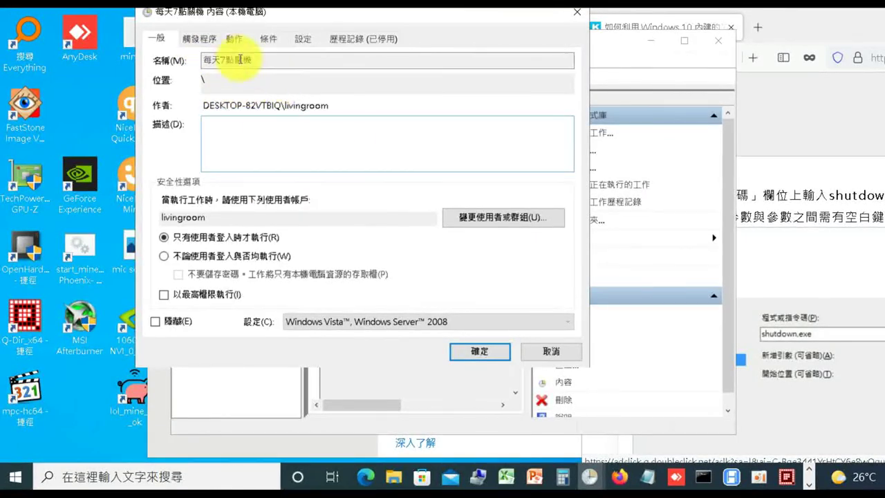
pyautogui.click(204, 43)
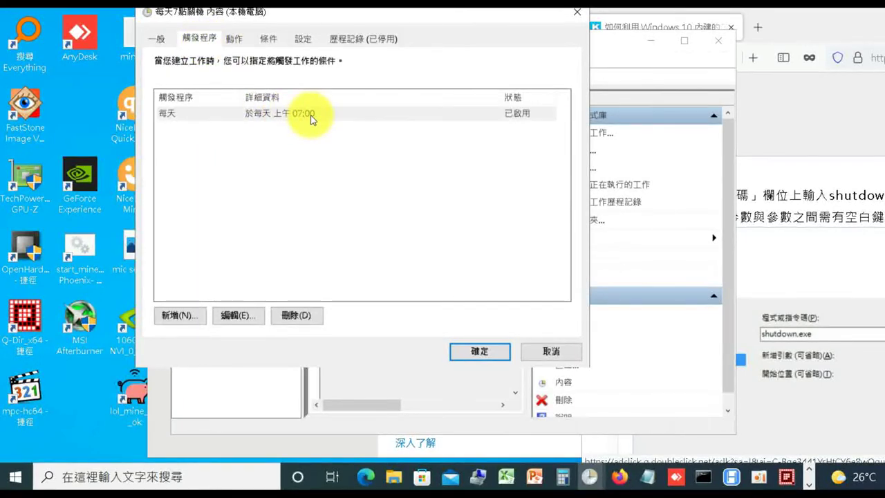
pyautogui.click(232, 40)
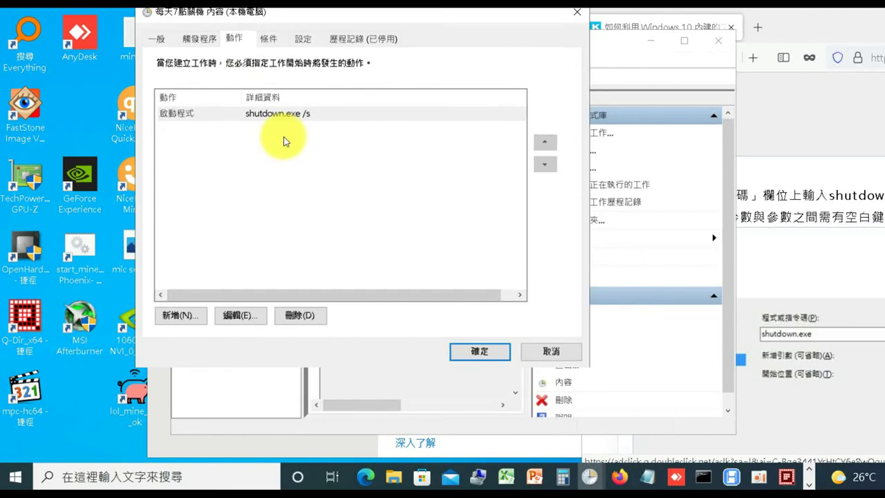
pyautogui.click(548, 351)
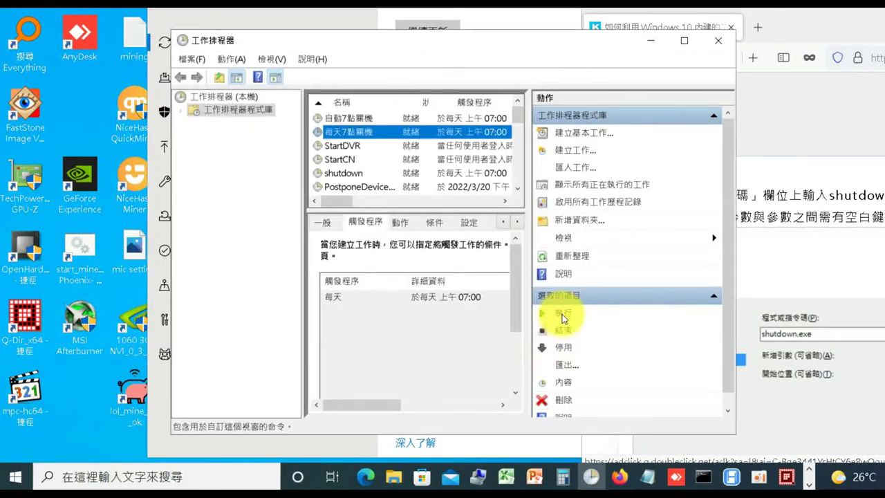